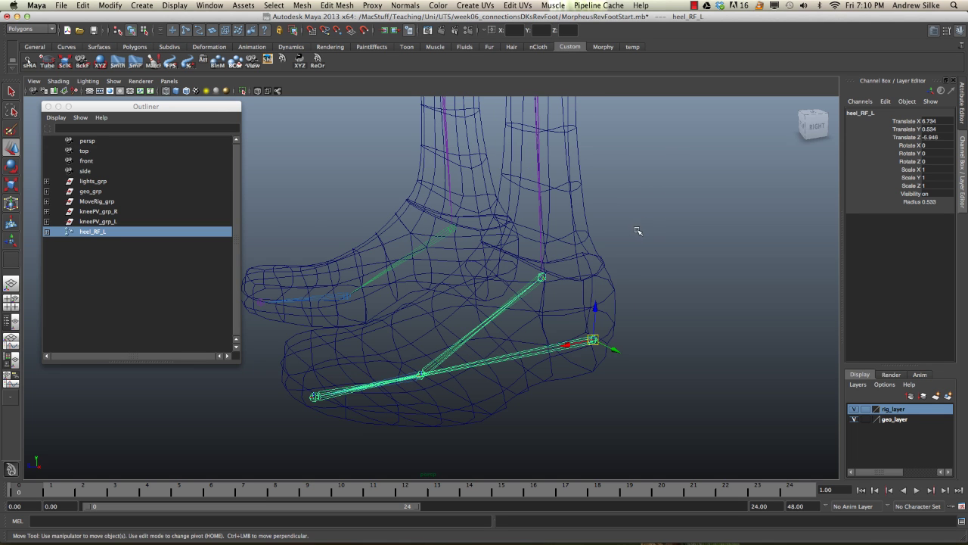
Try moving the heel_RF_L joint chain away from the left foot and undo the move.
alt+right_drag(446, 144, 303, 196)
alt+middle_drag(465, 182, 473, 270)
alt+right_drag(499, 182, 394, 215)
alt+right_drag(467, 131, 733, 233)
drag(584, 323, 699, 365)
key(ctrl+z)
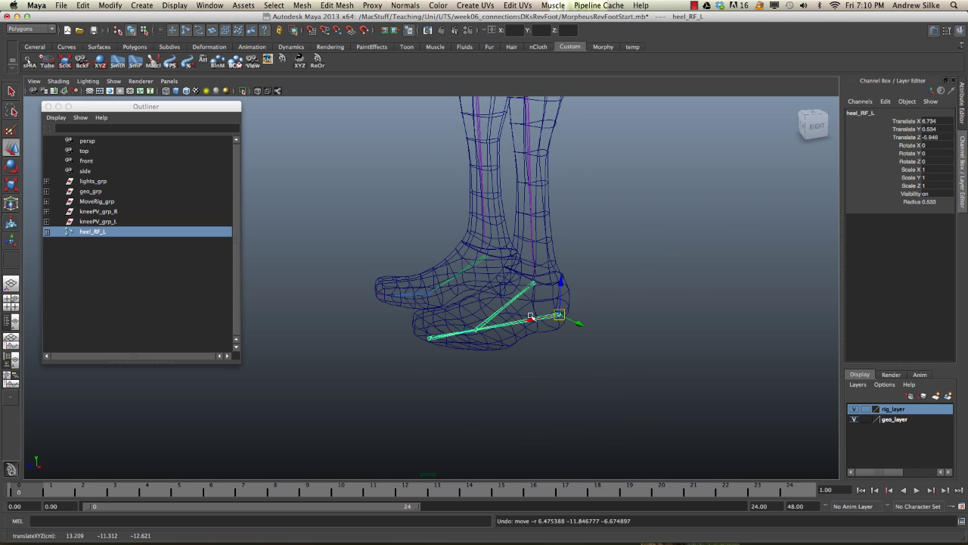
Create a new display layer and name it reverseFoot_layer.
alt+middle_drag(516, 152, 525, 189)
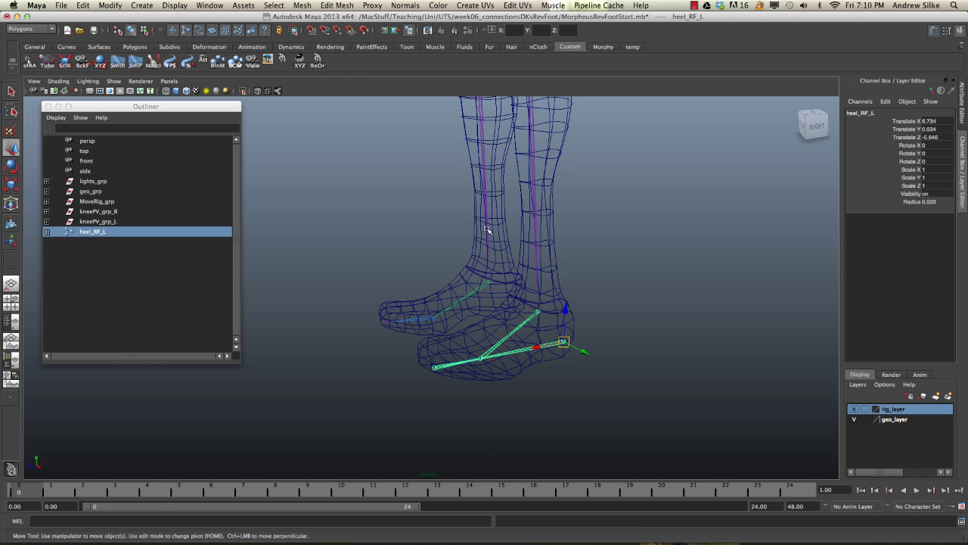
alt+drag(488, 229, 508, 239)
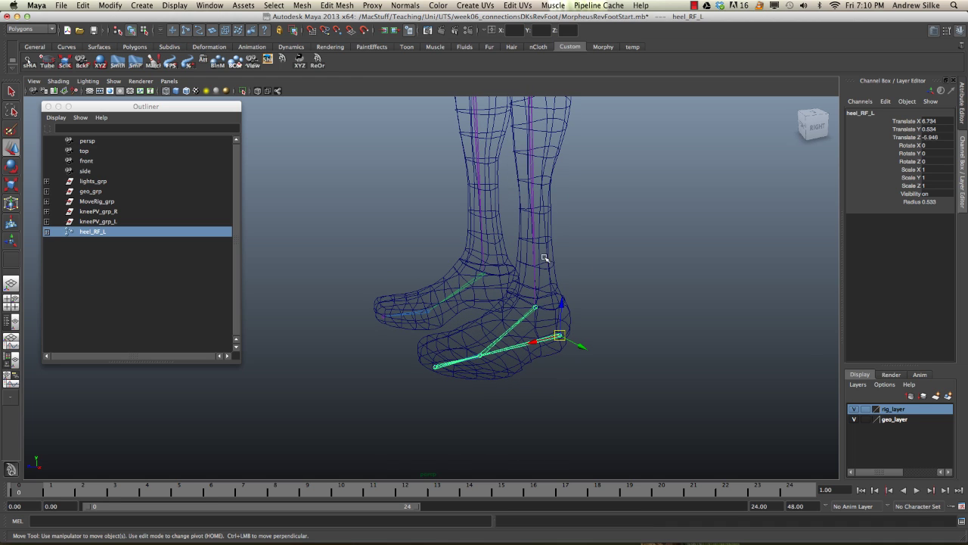
click(936, 397)
double_click(893, 409)
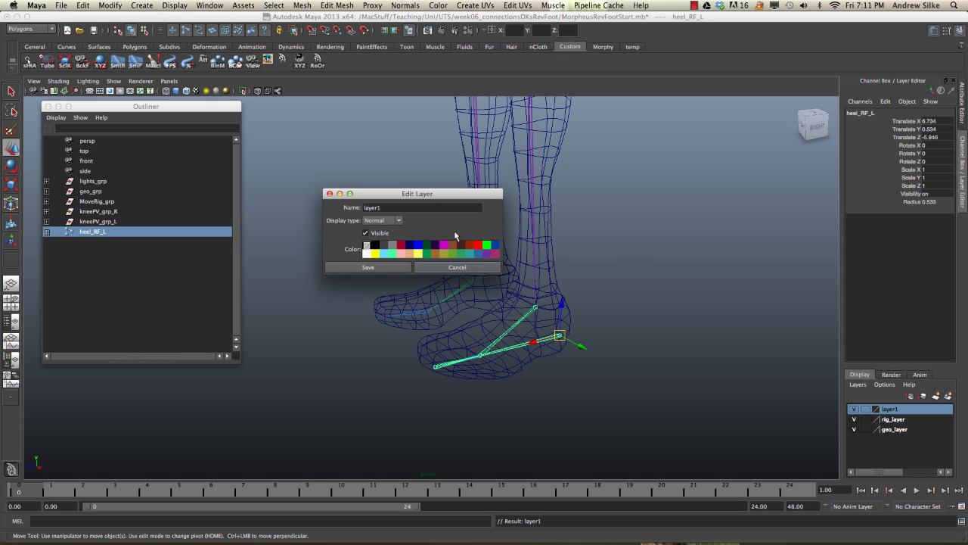
double_click(426, 207)
text(reverseFoot_)
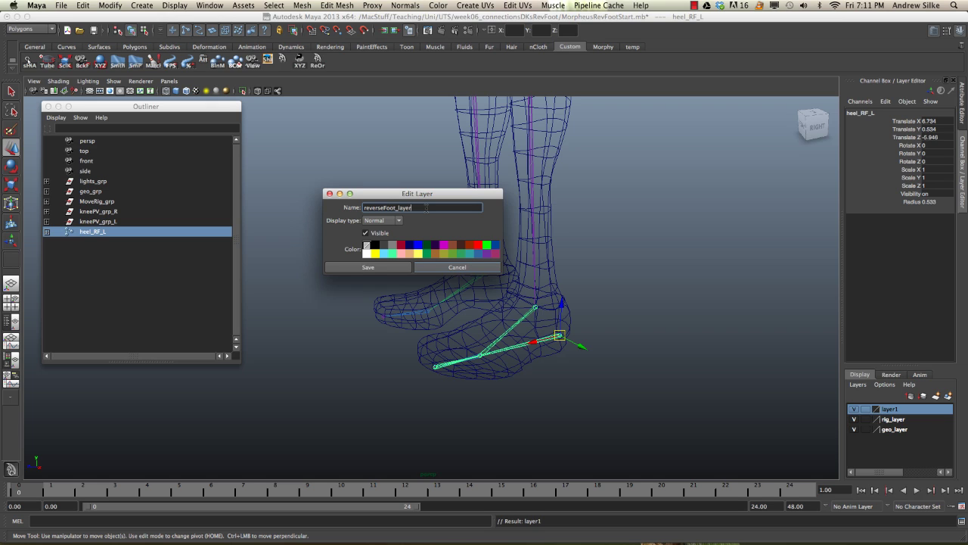
click(392, 267)
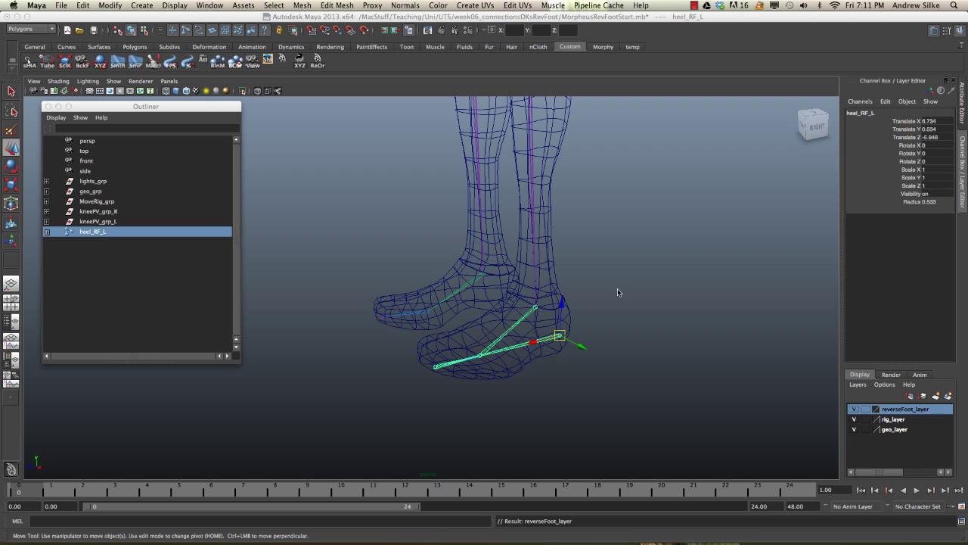
Add the heel_RF_L joint chain to reverseFoot_layer.
click(85, 233)
right_click(898, 412)
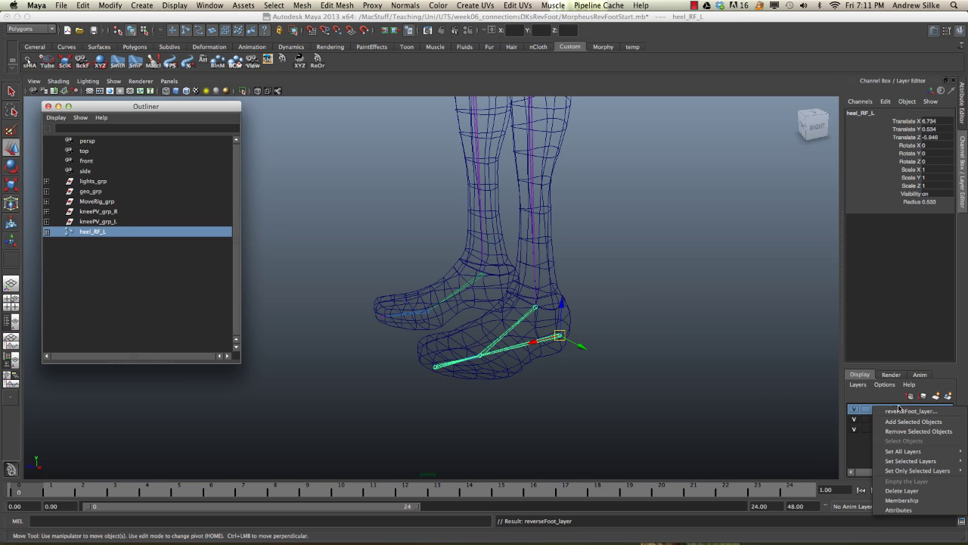
click(911, 422)
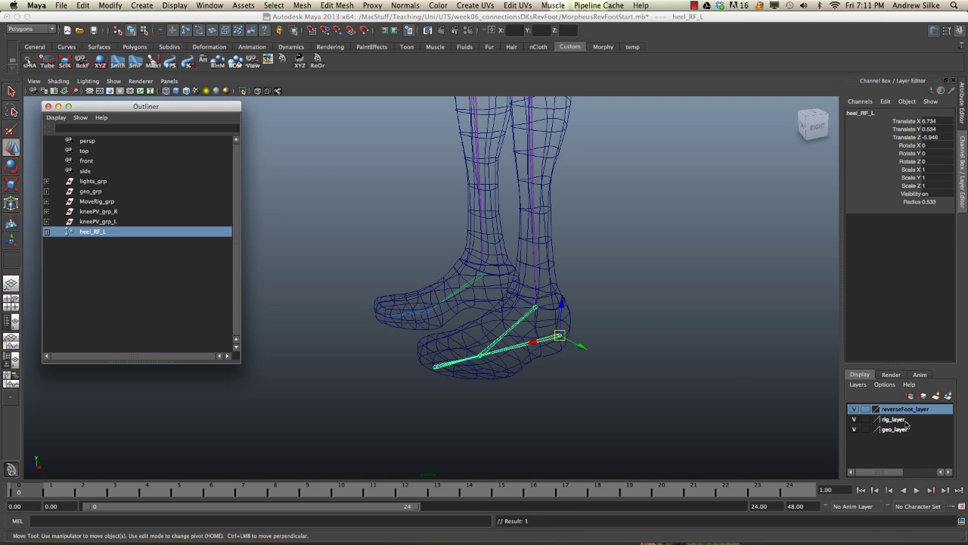
Toggle the visibility of reverseFoot_layer off and on to check which joints it controls.
click(853, 412)
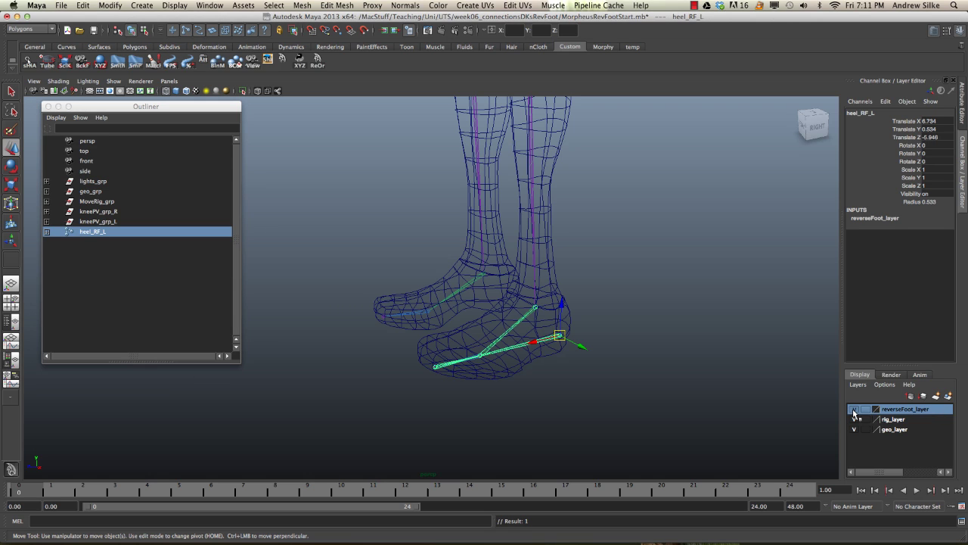
click(853, 412)
click(853, 412)
click(853, 412)
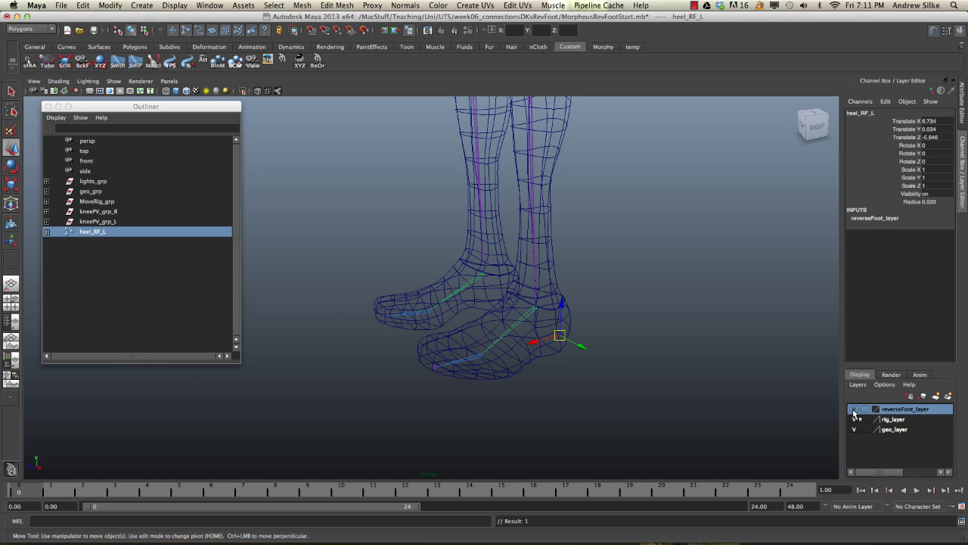
click(853, 412)
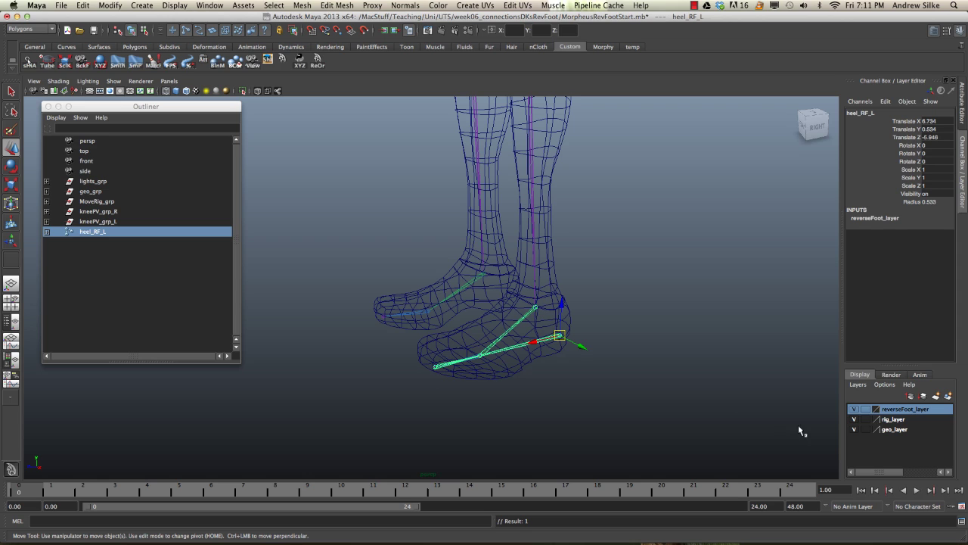
Hide reverseFoot_layer and geo_layer, leaving rig_layer visible, and clear the selection.
click(853, 409)
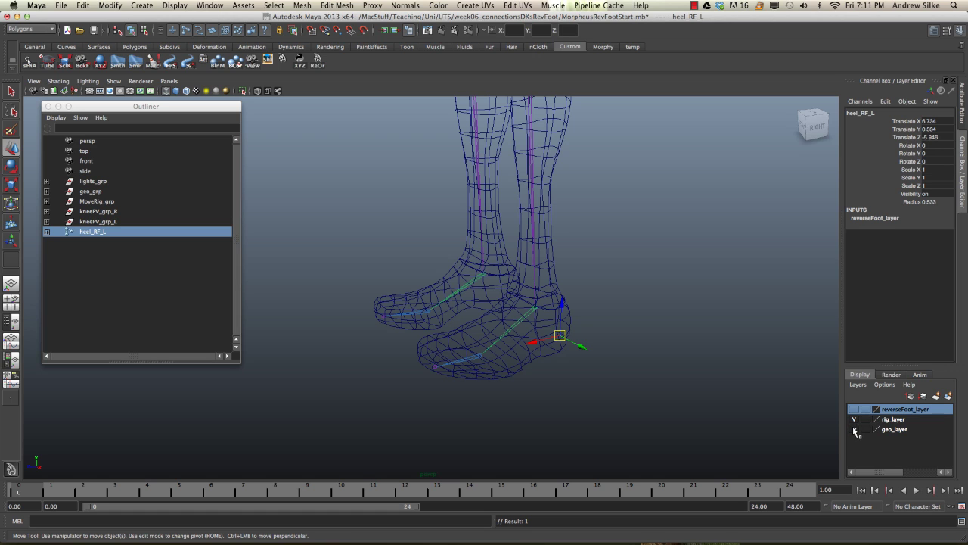
click(854, 430)
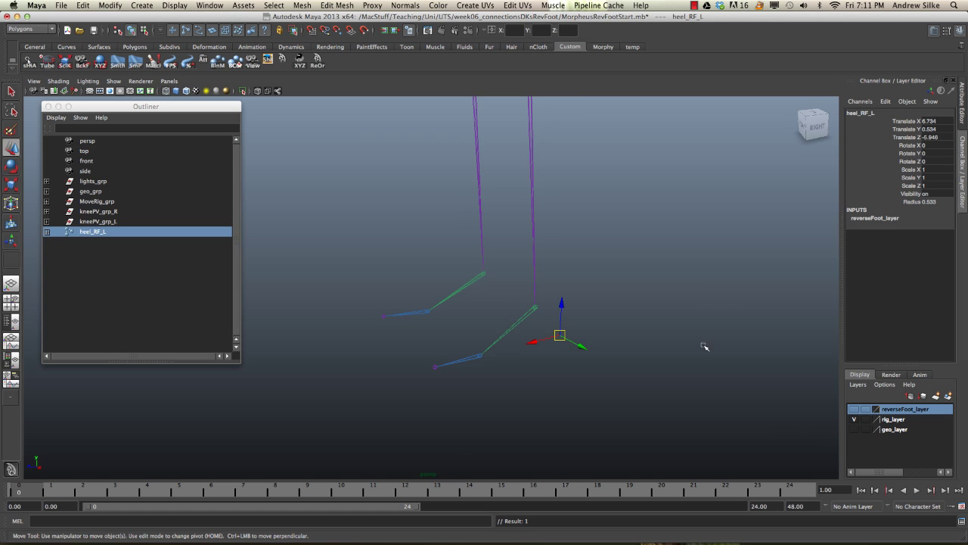
click(658, 173)
Open the IK Handle Tool's settings and move the Outliner clear of them.
alt+middle_drag(634, 168, 605, 198)
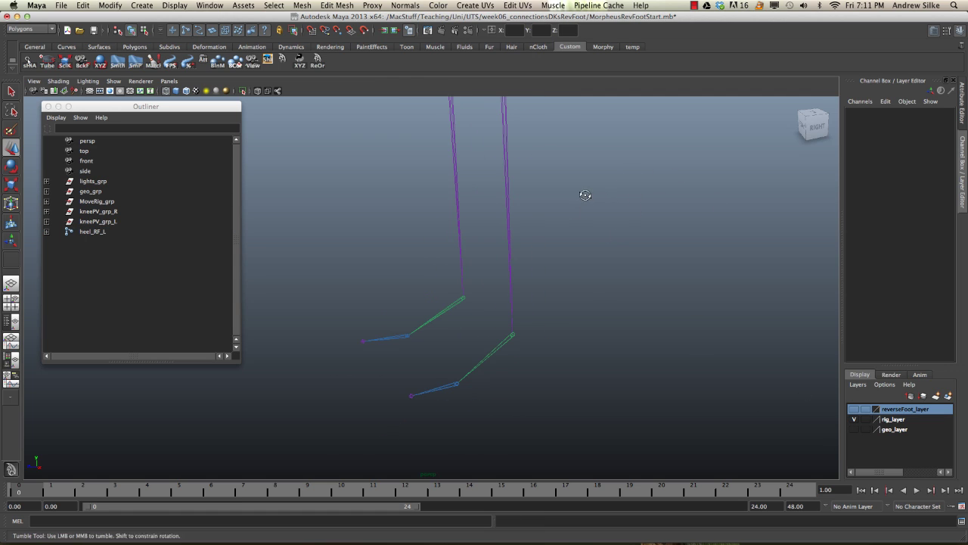
alt+drag(584, 194, 512, 242)
alt+middle_drag(513, 242, 551, 261)
alt+right_drag(551, 260, 389, 250)
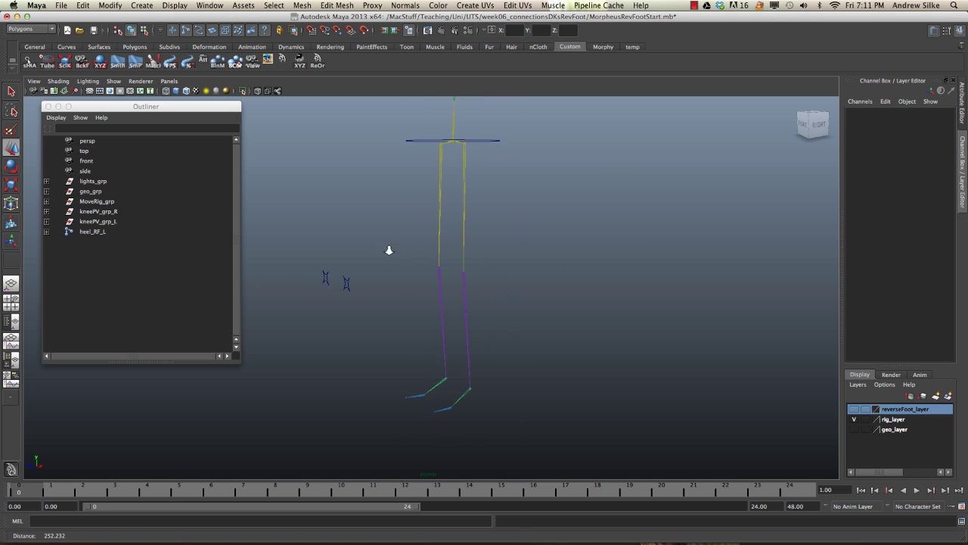
mouse_move(485, 246)
alt+middle_down()
mouse_move(479, 227)
mouse_move(478, 240)
alt+middle_up()
alt+right_drag(503, 239, 482, 235)
alt+drag(482, 235, 504, 230)
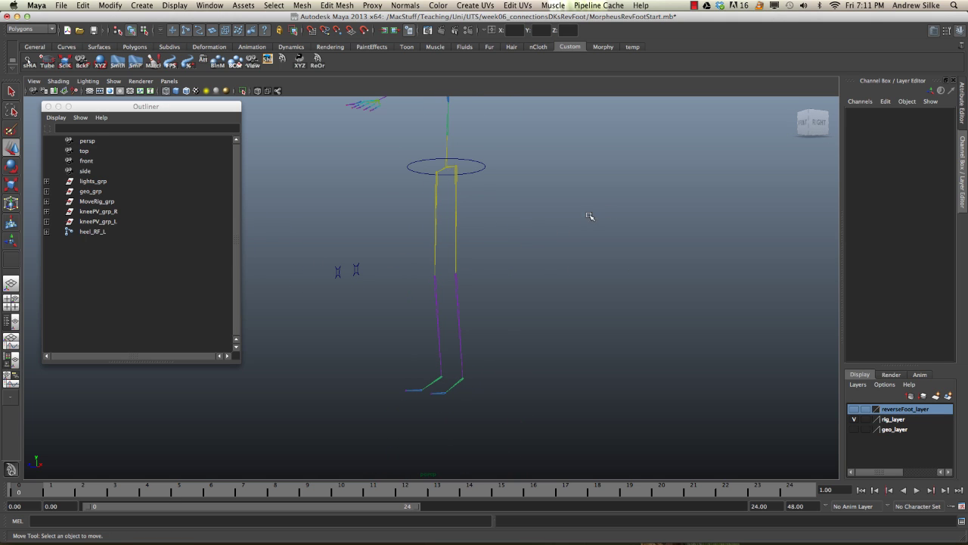
key(space)
click(670, 202)
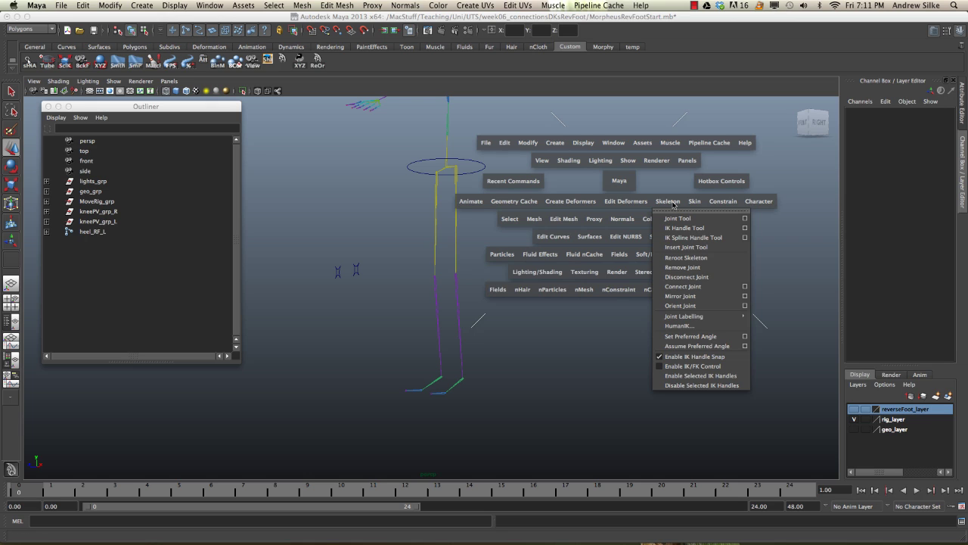
click(745, 232)
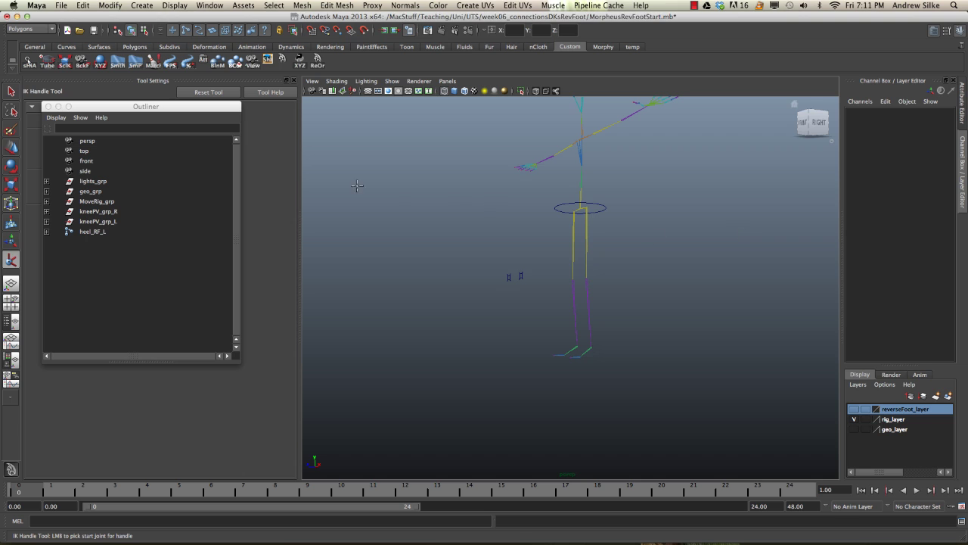
drag(201, 106, 834, 134)
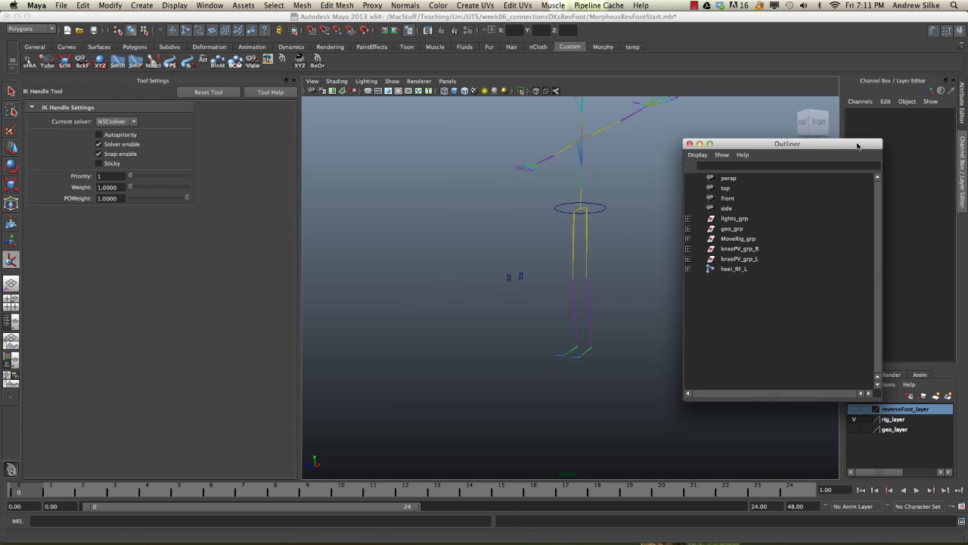
Set the IK Handle Tool's current solver to ikRPsolver.
click(121, 122)
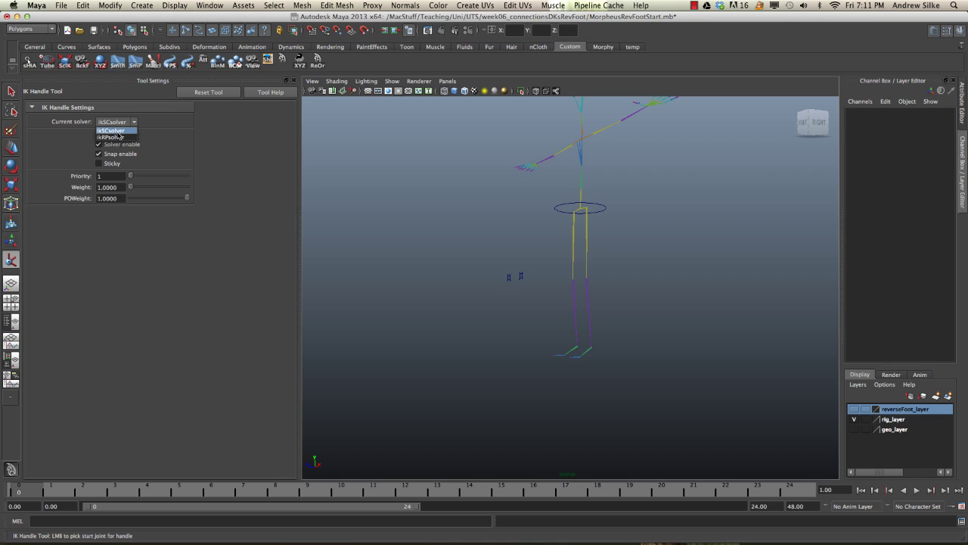
click(123, 131)
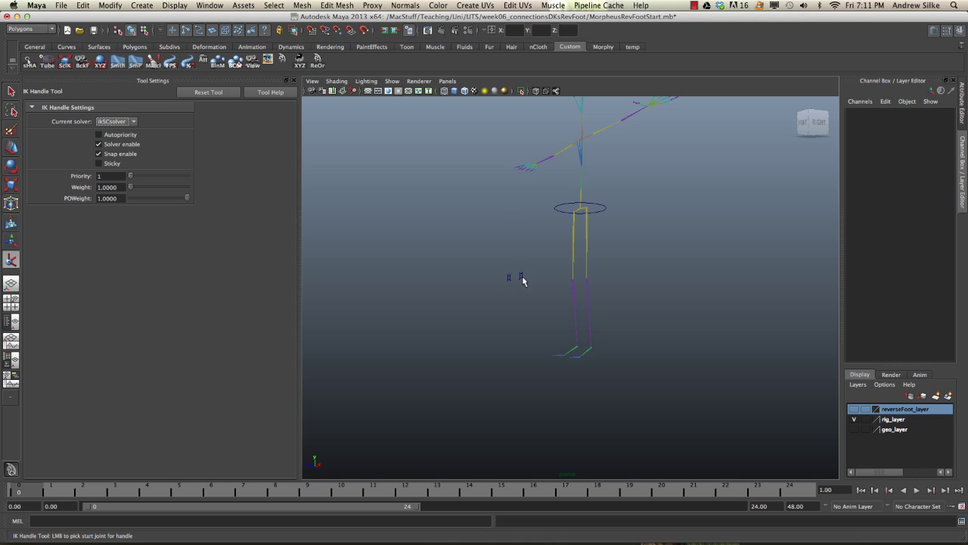
click(121, 125)
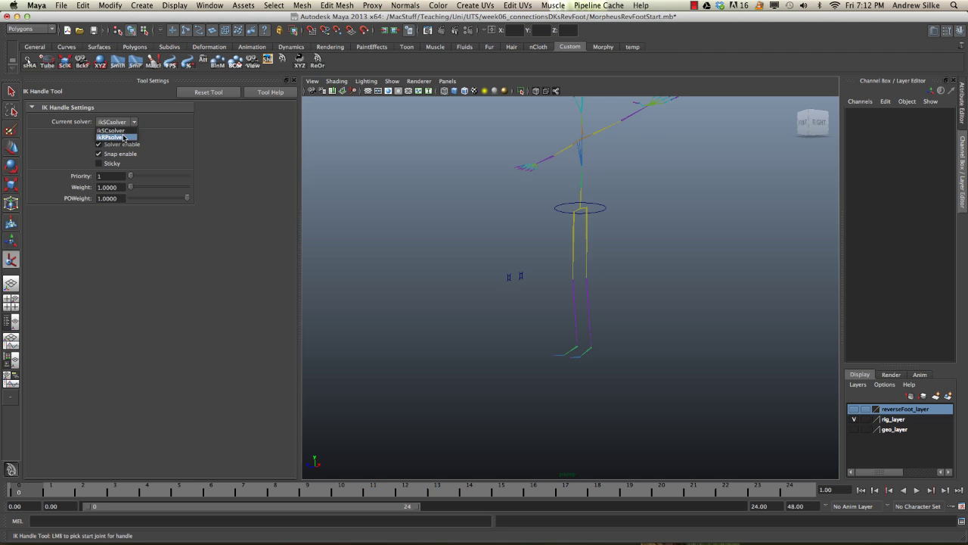
click(124, 137)
alt+drag(450, 272, 465, 280)
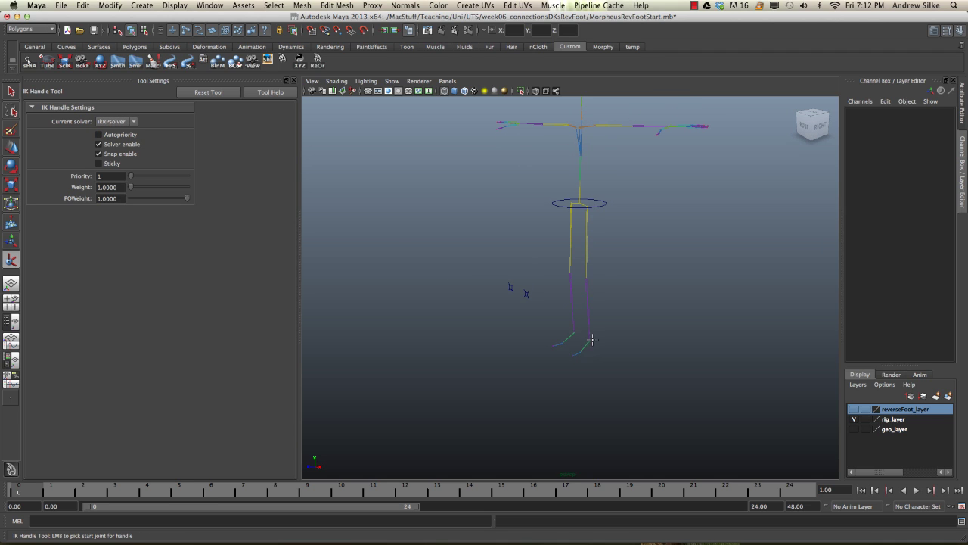
click(126, 122)
click(112, 130)
click(114, 122)
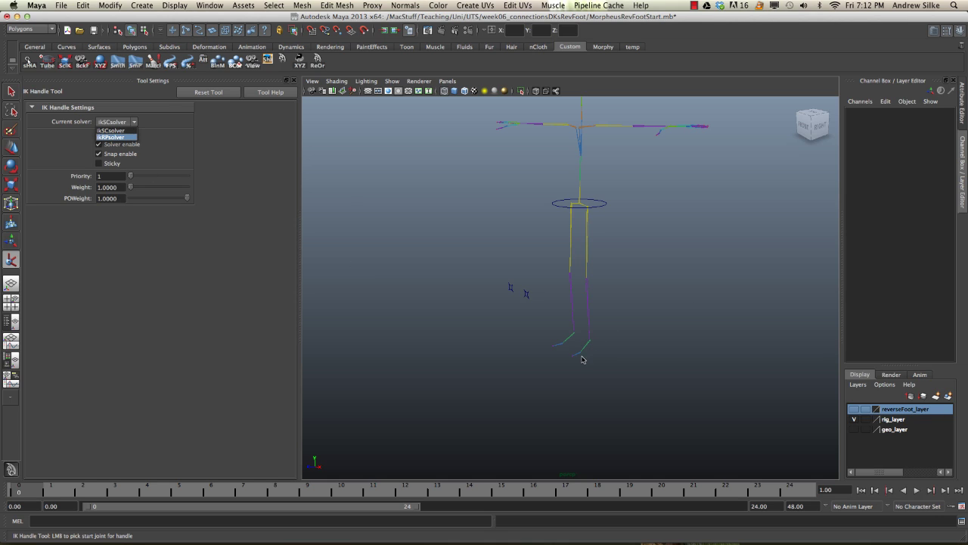
click(108, 141)
click(115, 122)
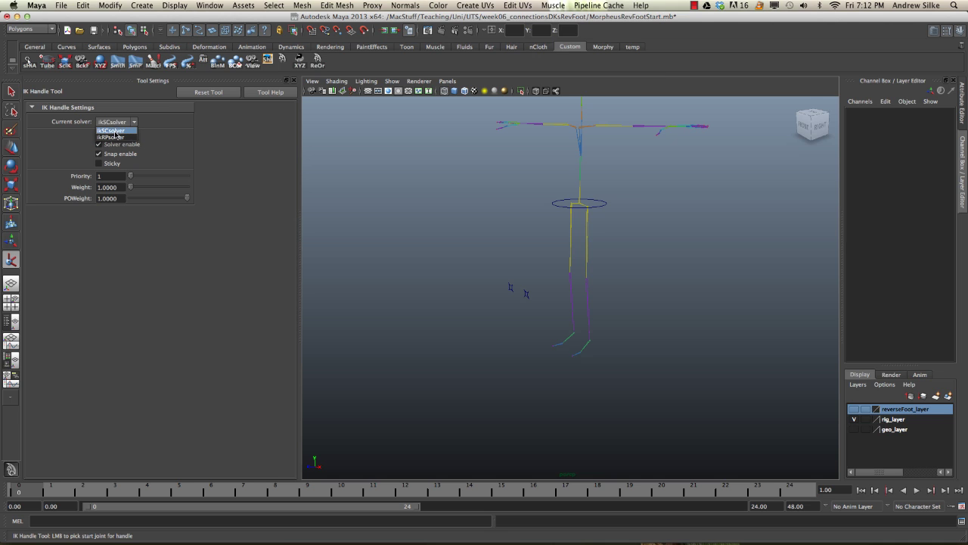
click(112, 136)
Create an IK handle from the left hip joint to the left ankle joint and bring the Outliner back into view.
scroll(473, 252, up, 5)
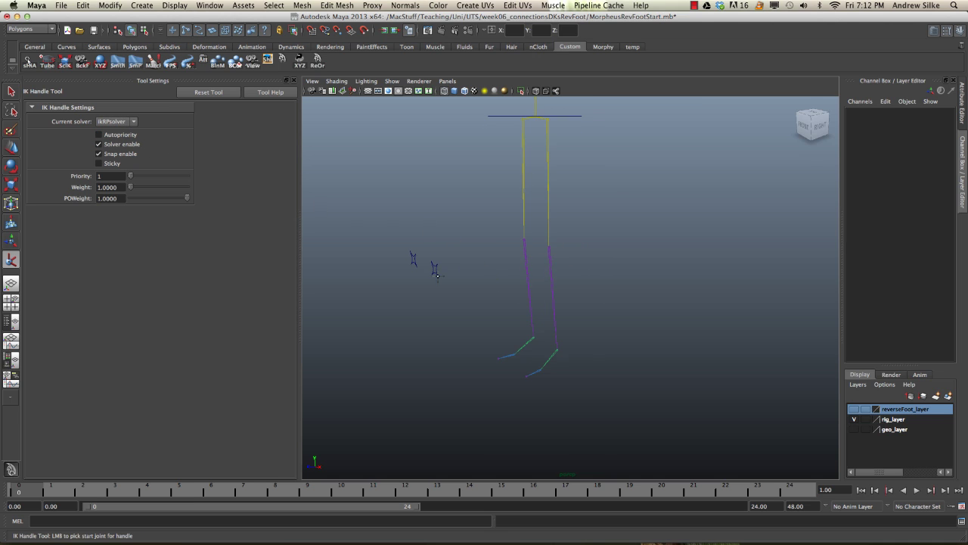
alt+middle_drag(563, 209, 552, 245)
alt+drag(552, 245, 558, 224)
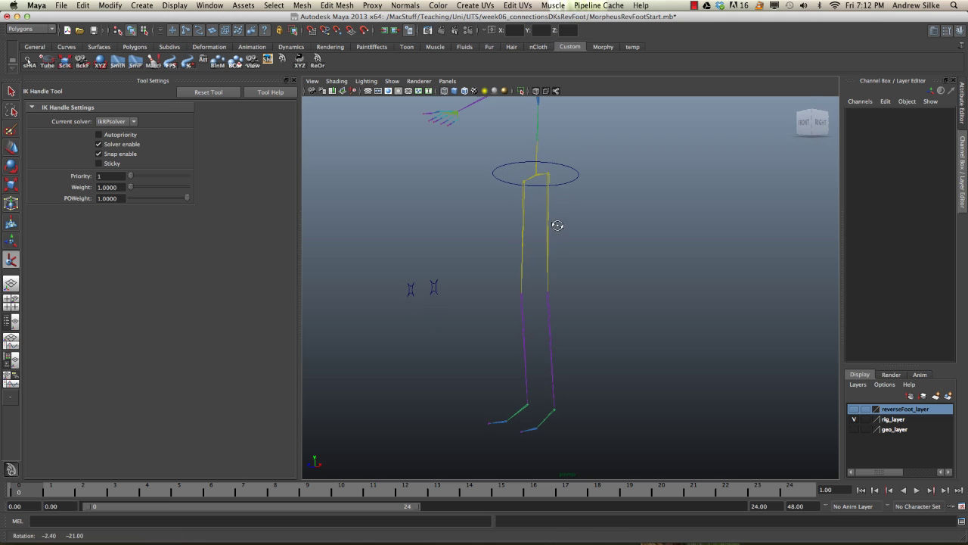
click(548, 173)
alt+middle_drag(609, 316, 611, 265)
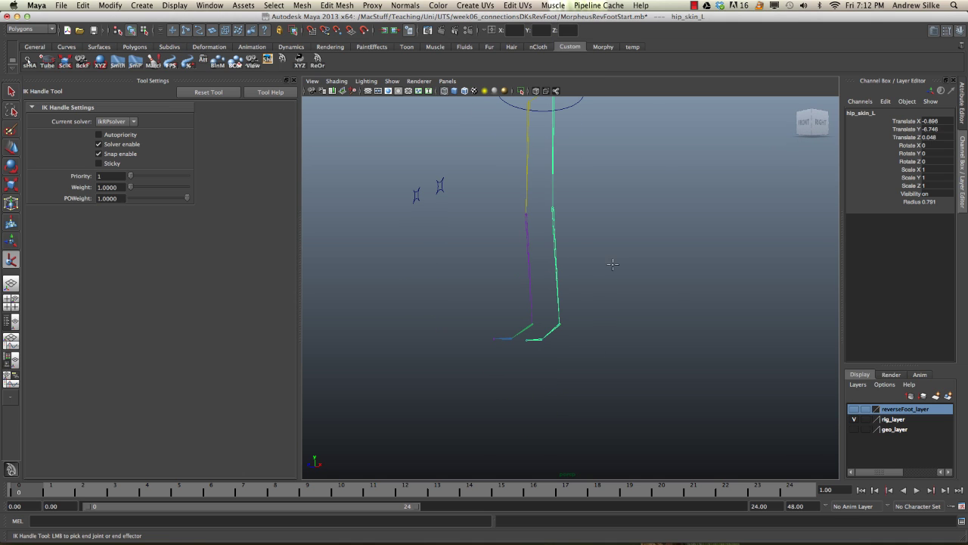
scroll(588, 242, up, 8)
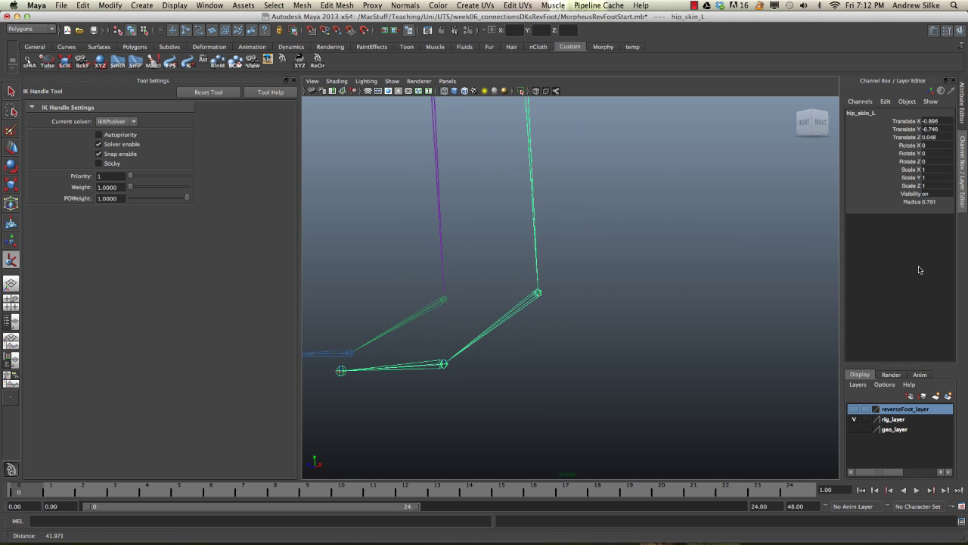
alt+middle_drag(543, 294, 570, 307)
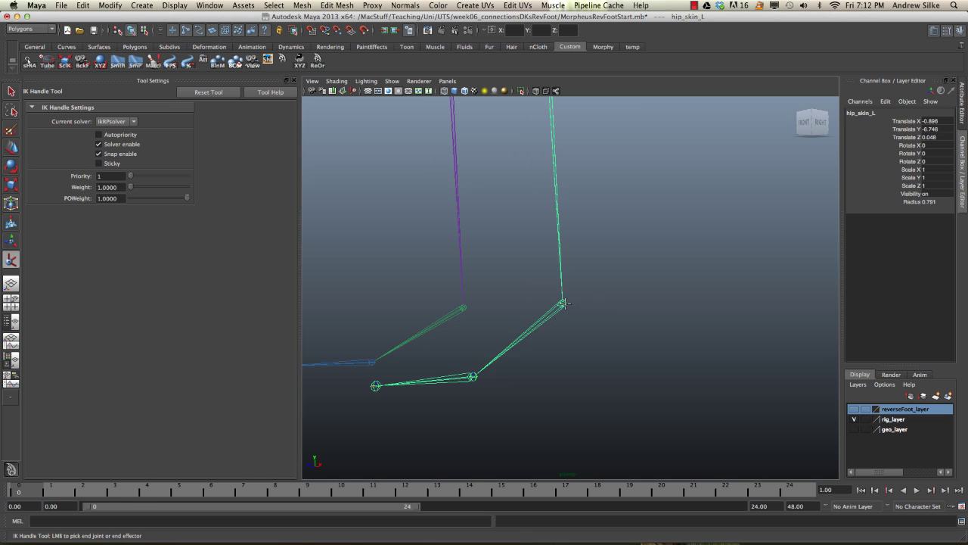
click(563, 304)
key(w)
mouse_move(674, 281)
alt+mouse_down()
mouse_move(661, 275)
mouse_move(677, 284)
alt+mouse_up()
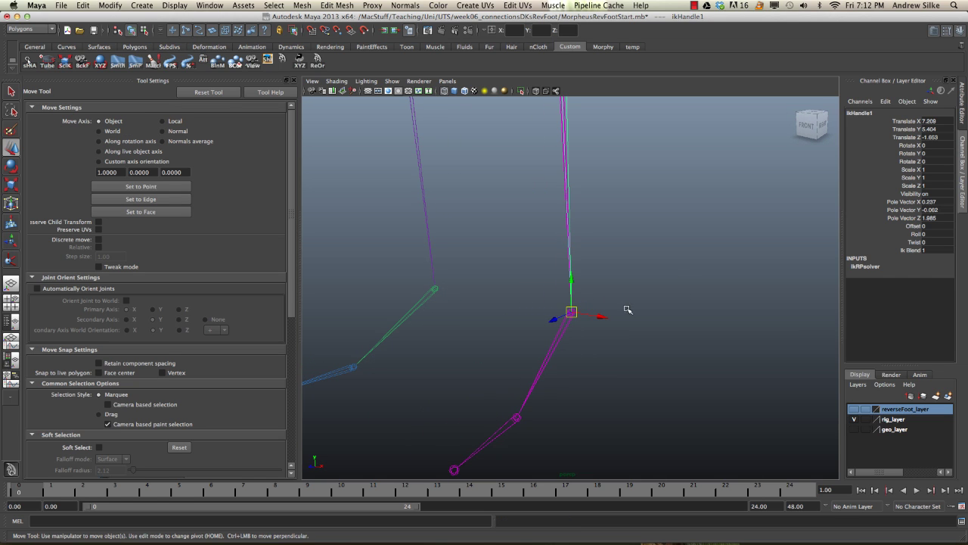
drag(967, 87, 796, 85)
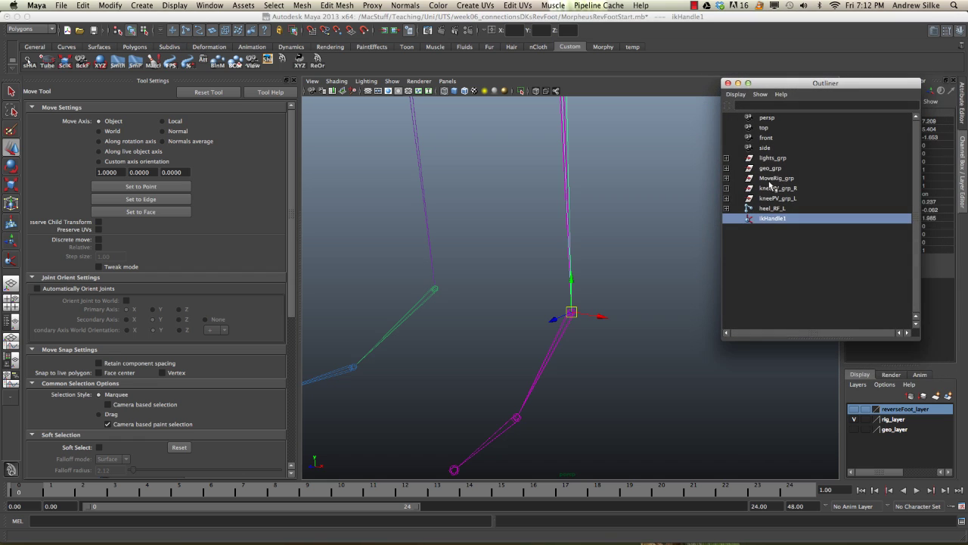
Try moving the IK handle at the left ankle to test the leg, and undo each move.
alt+right_drag(660, 324, 791, 389)
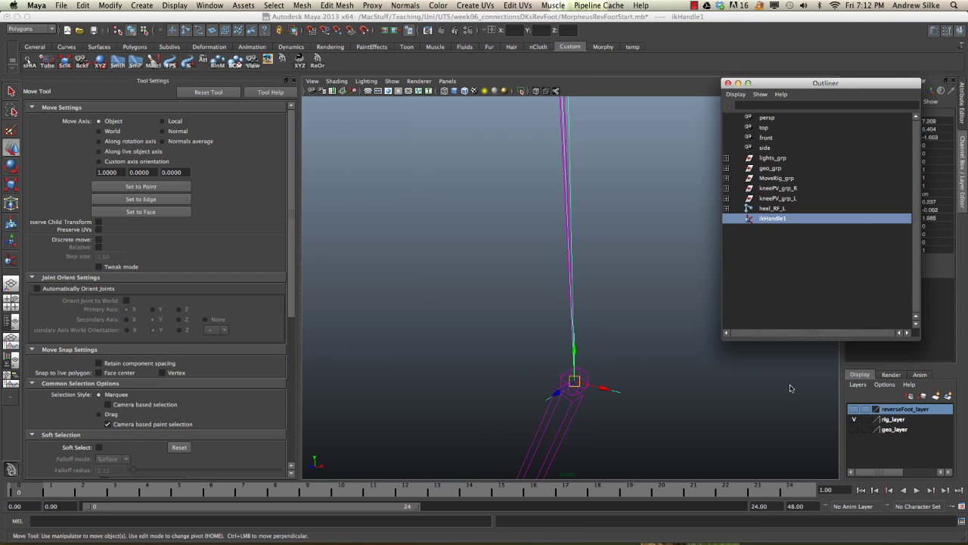
click(630, 392)
key(z)
alt+right_drag(585, 391, 551, 355)
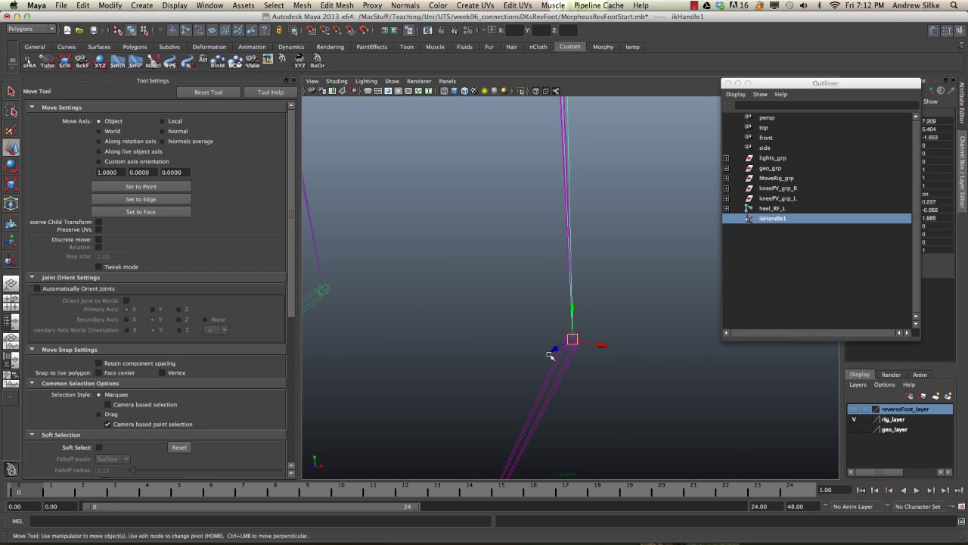
middle_drag(579, 388, 615, 367)
key(z)
alt+right_drag(699, 389, 121, 288)
middle_drag(581, 403, 608, 356)
key(z)
alt+right_drag(578, 373, 711, 363)
alt+right_drag(588, 332, 686, 311)
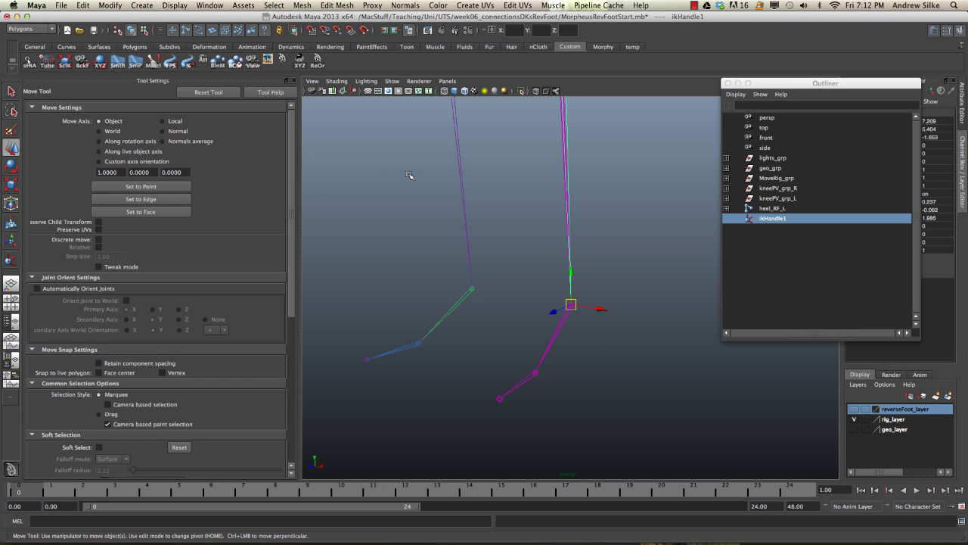
Reactivate the IK Handle Tool and set its current solver to ikSCsolver.
key(y)
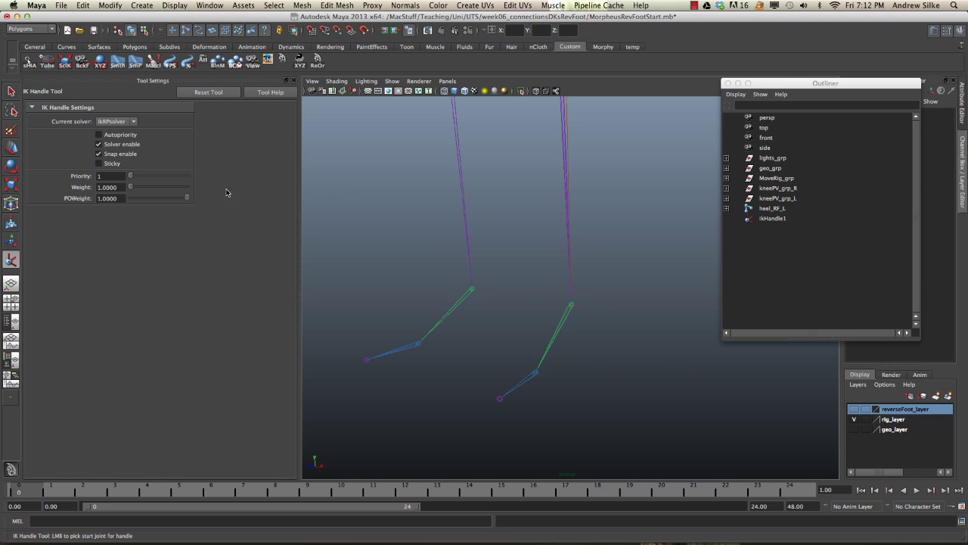
key(space)
click(582, 241)
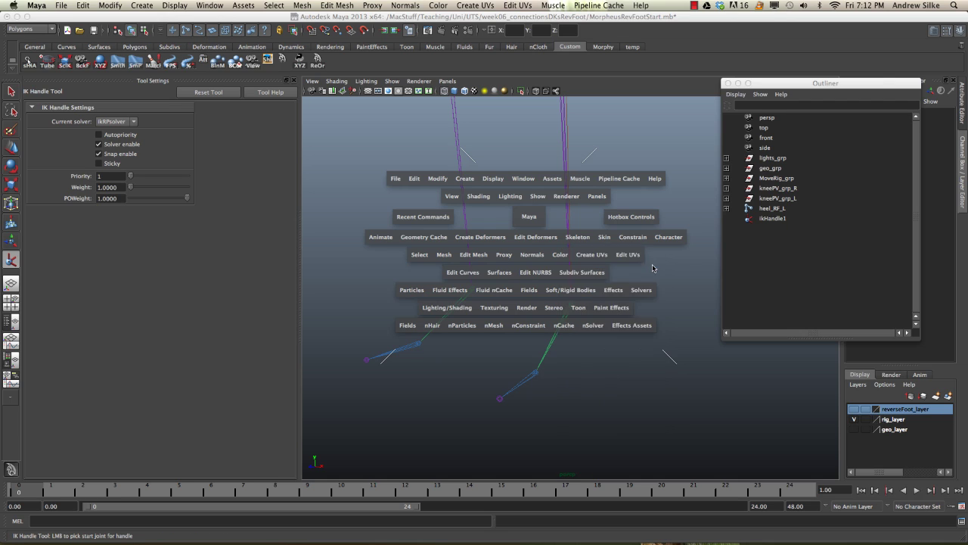
click(594, 264)
click(110, 121)
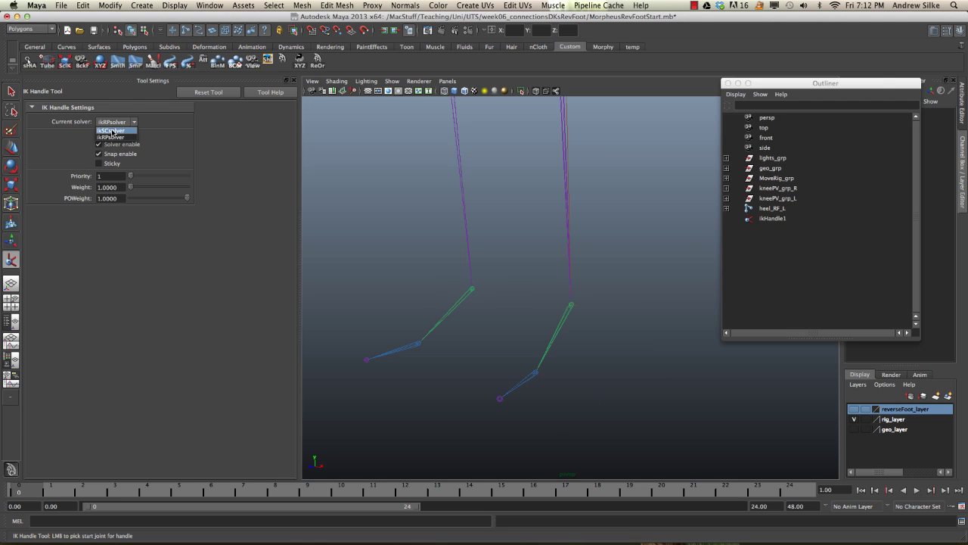
click(112, 131)
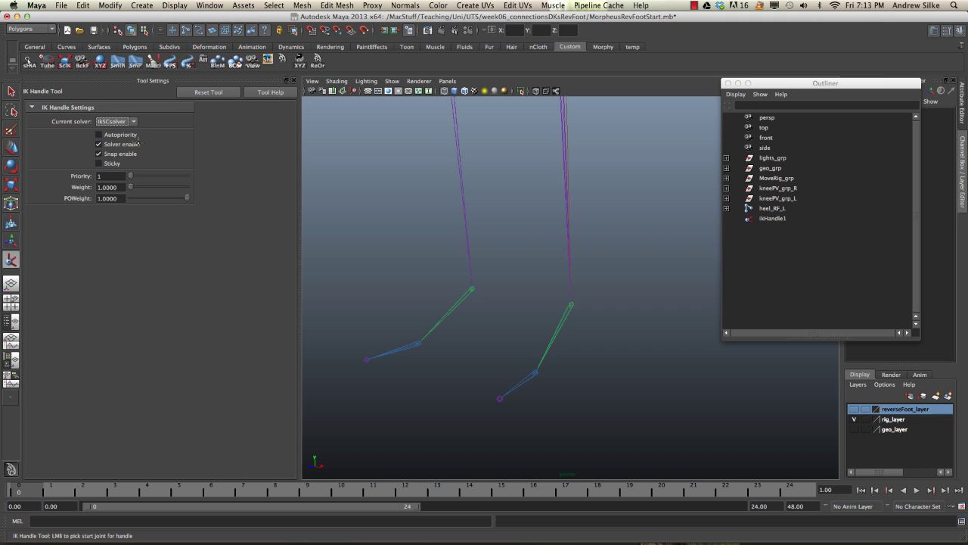
Create a single-chain IK handle from the left ankle joint to the left ball joint.
alt+right_drag(453, 280, 645, 270)
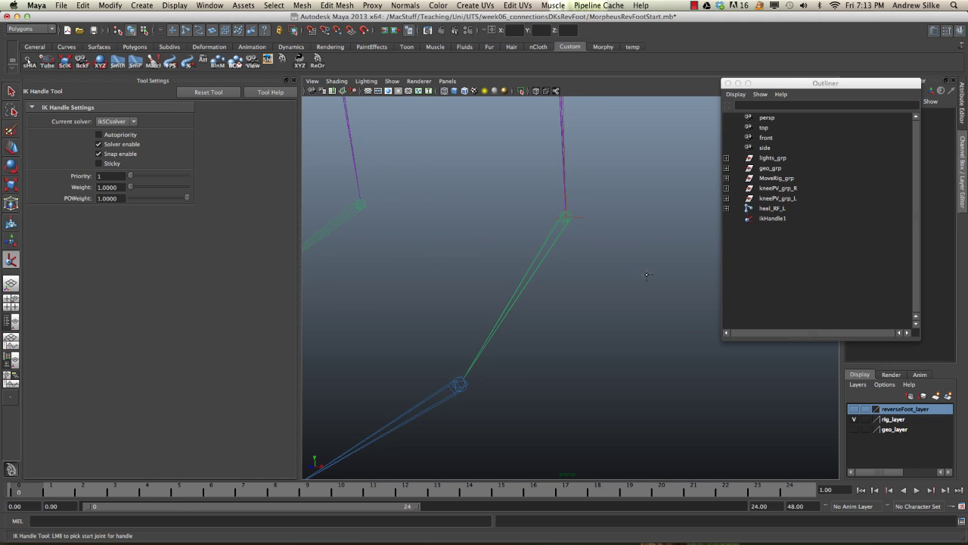
alt+middle_drag(588, 277, 650, 238)
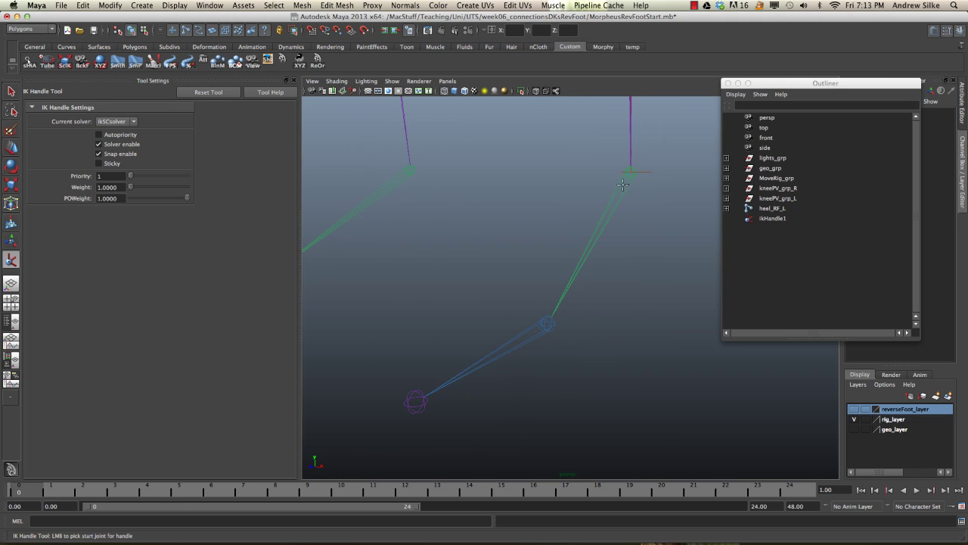
click(630, 172)
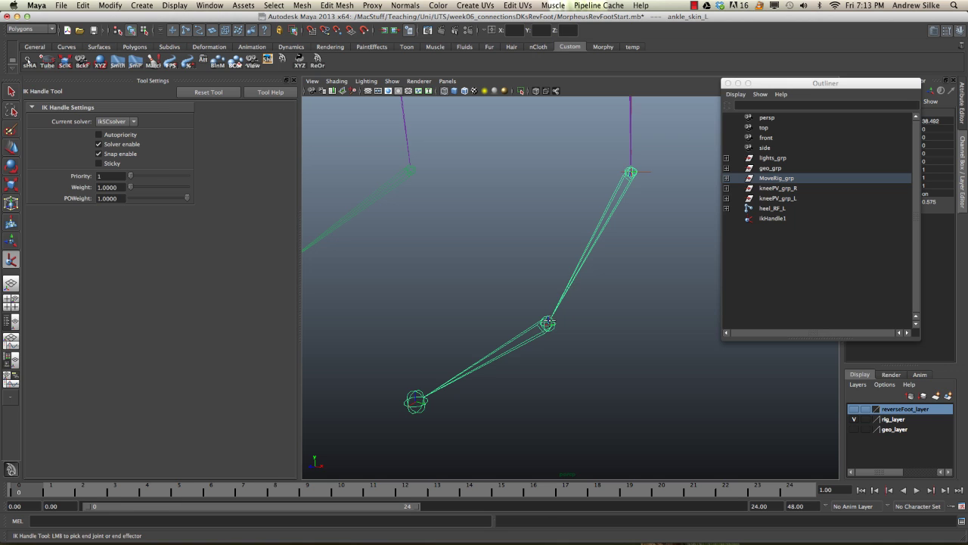
click(547, 323)
key(w)
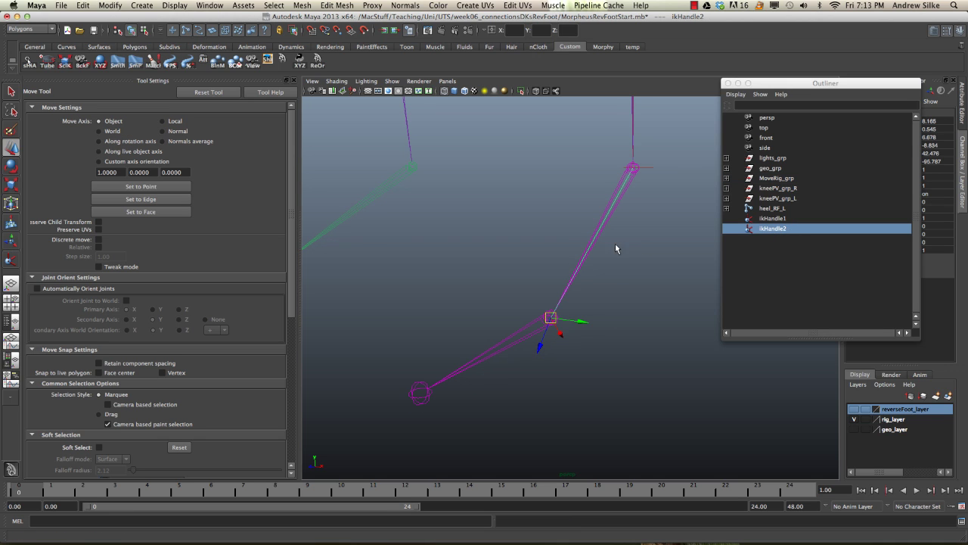
Create another single-chain IK handle from the left ball joint to the left toe joint.
alt+right_drag(616, 244, 595, 245)
click(11, 259)
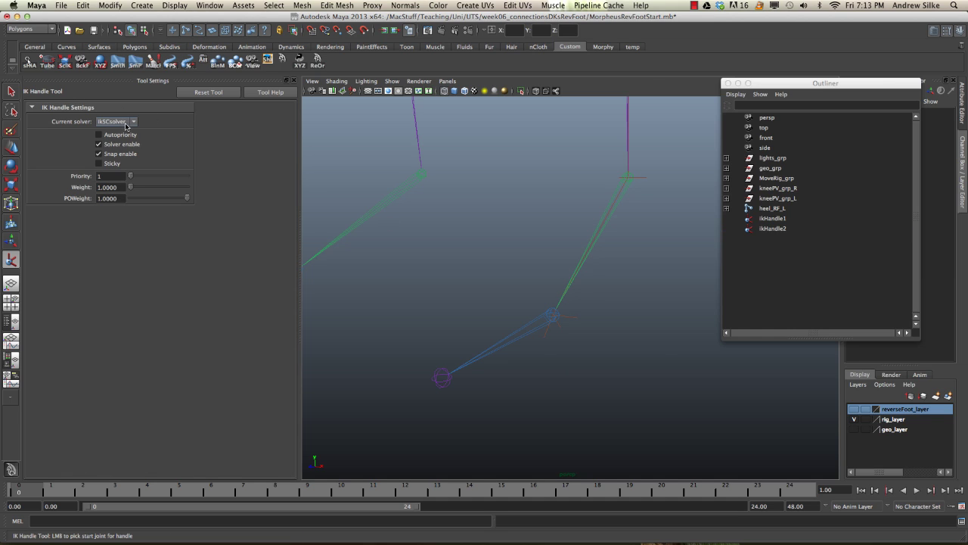
click(552, 316)
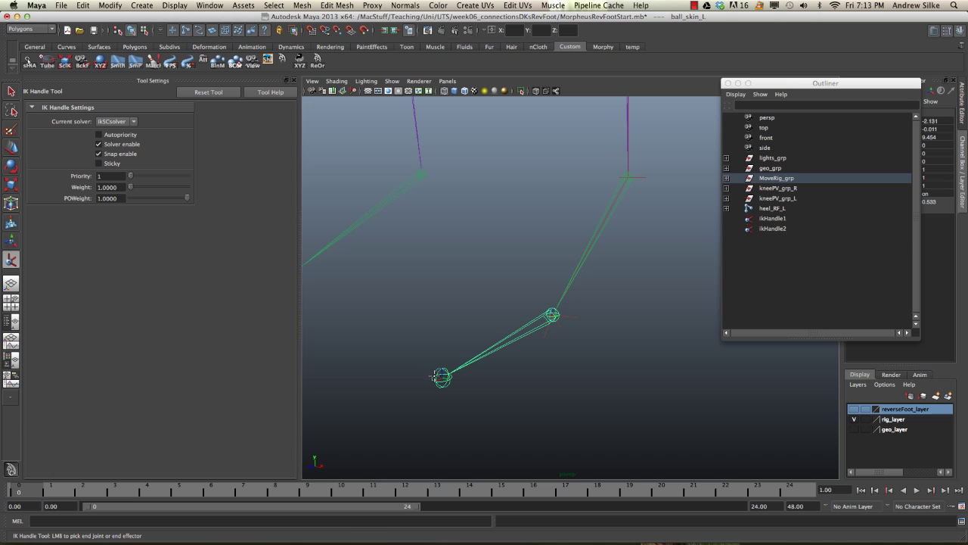
click(442, 377)
key(w)
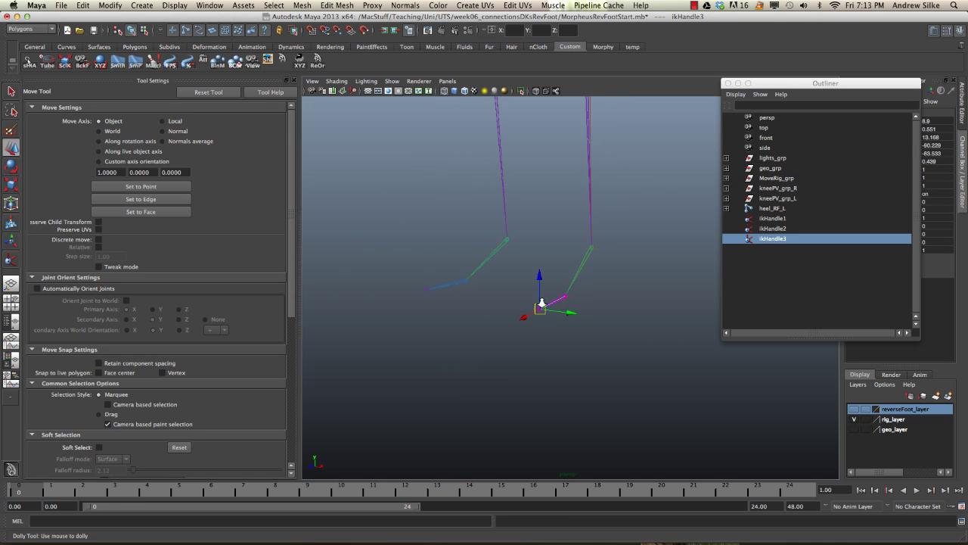
Check the new IK handles individually in the Outliner, and select ikHandle1, ikHandle2 and ikHandle3 together.
click(779, 219)
click(784, 228)
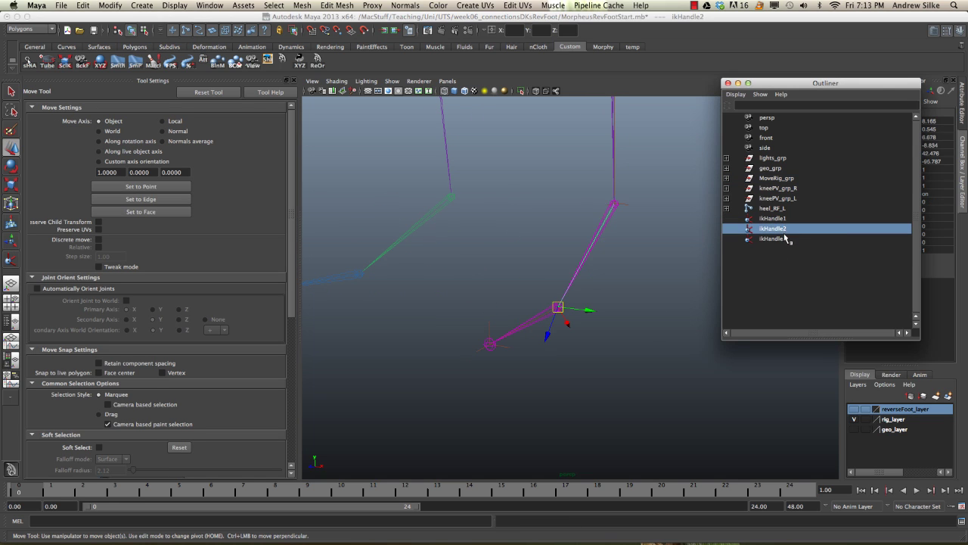
click(783, 238)
shift+click(782, 219)
Try moving the three selected IK handles together to test the left leg and foot, and undo the move.
alt+drag(621, 283, 596, 276)
alt+middle_drag(590, 338, 620, 361)
alt+right_drag(549, 360, 507, 361)
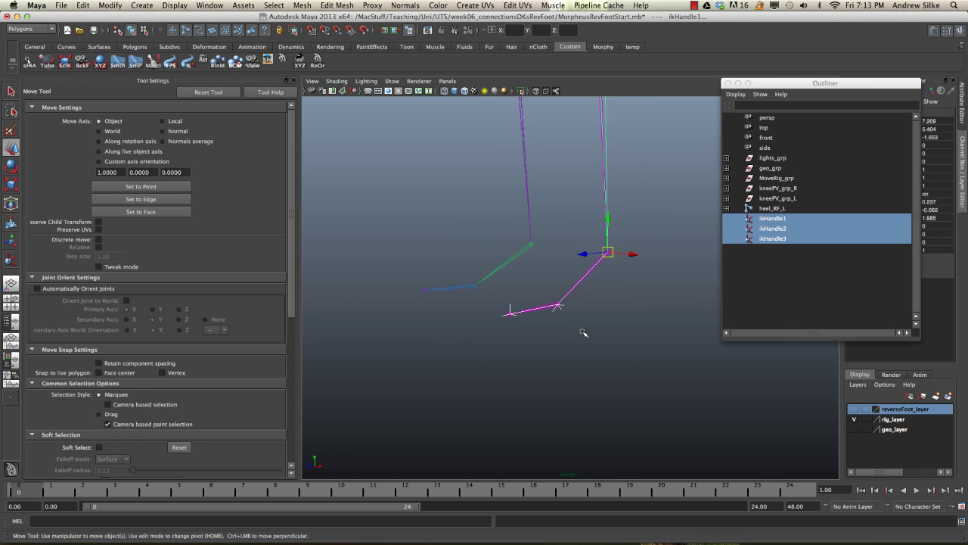
middle_drag(607, 292, 756, 378)
key(z)
alt+right_drag(637, 330, 307, 259)
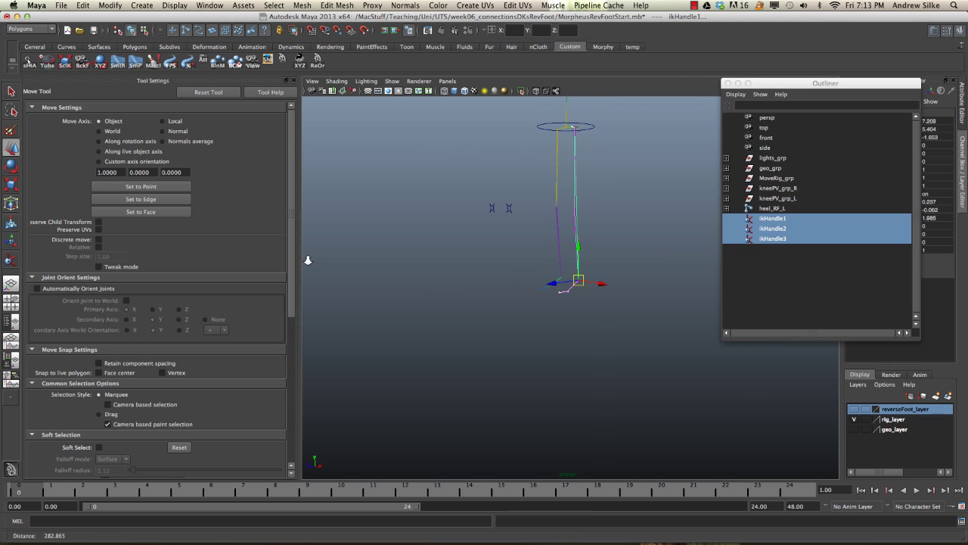
middle_drag(546, 324, 571, 340)
alt+right_drag(680, 360, 790, 366)
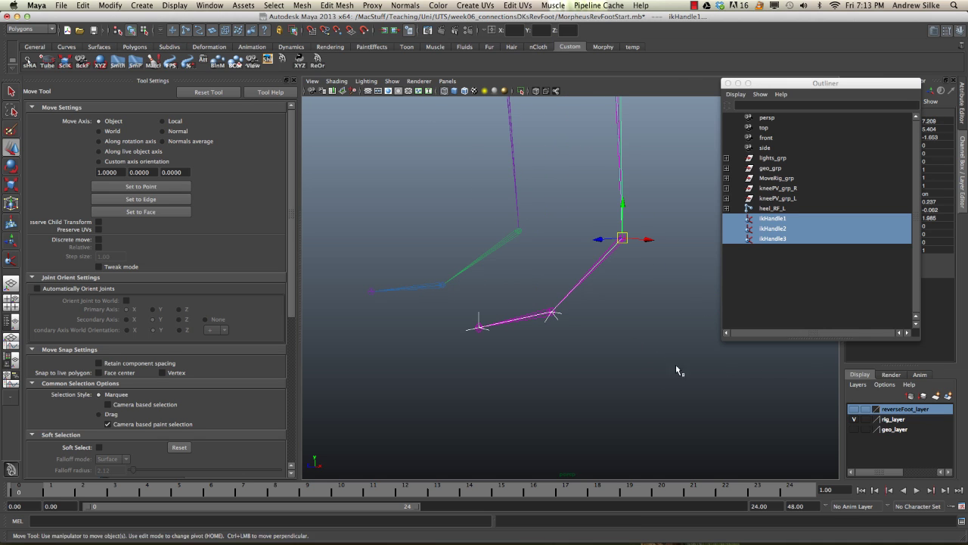
Adjust the display size of the joints through Joint Display Scale and close its window.
alt+drag(625, 365, 628, 369)
key(space)
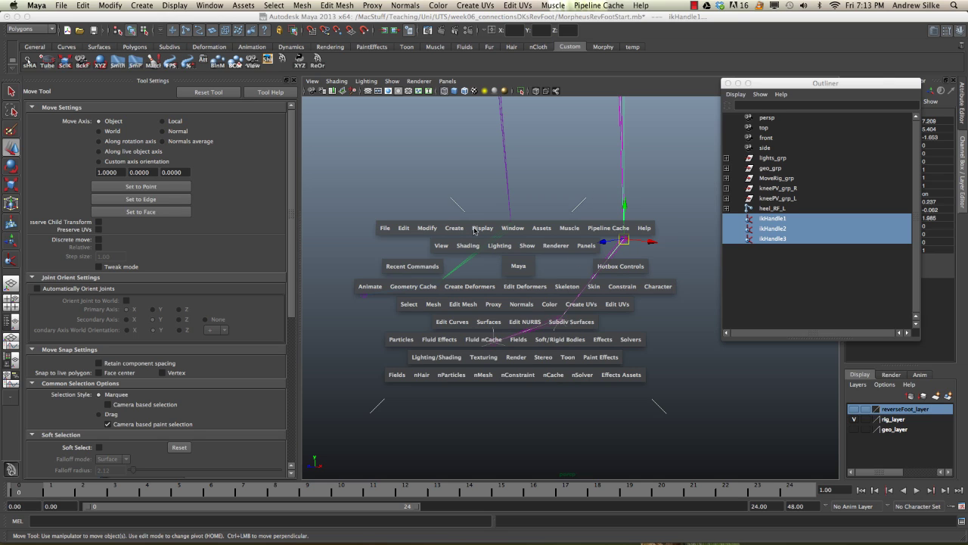
click(482, 227)
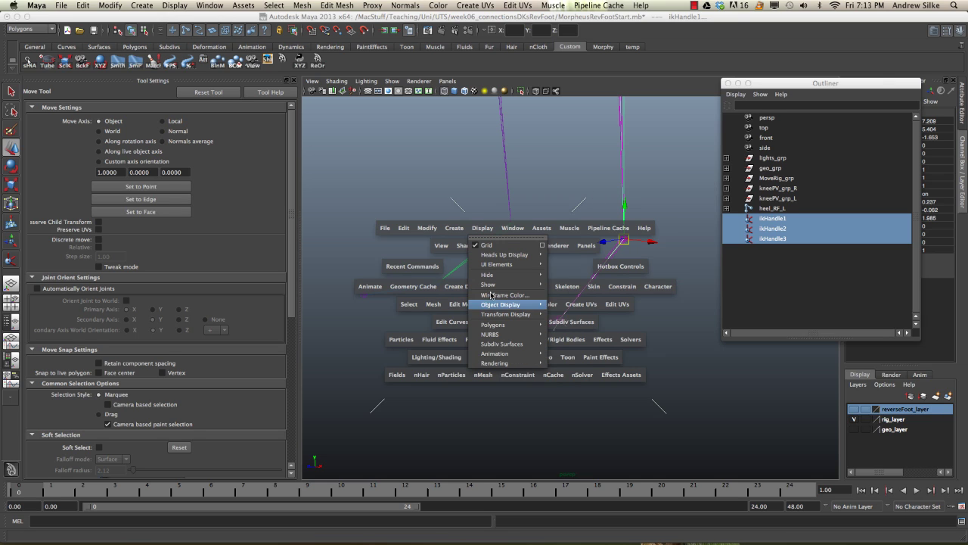
mouse_move(504, 354)
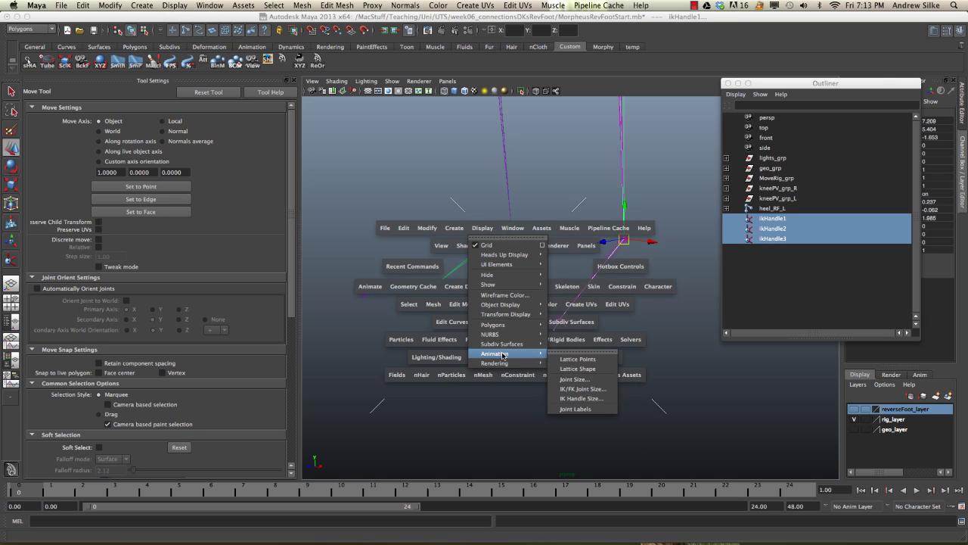
click(589, 380)
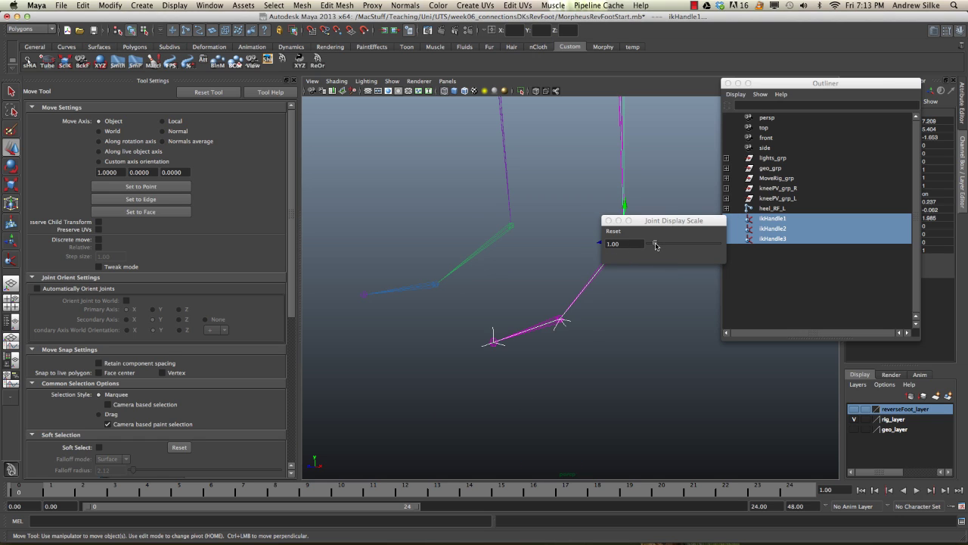
mouse_move(656, 245)
mouse_down()
mouse_move(646, 221)
mouse_move(609, 333)
mouse_move(620, 397)
mouse_move(608, 373)
mouse_up()
click(610, 221)
key(z)
alt+right_drag(640, 313, 634, 311)
alt+drag(633, 310, 597, 325)
alt+drag(591, 335, 587, 329)
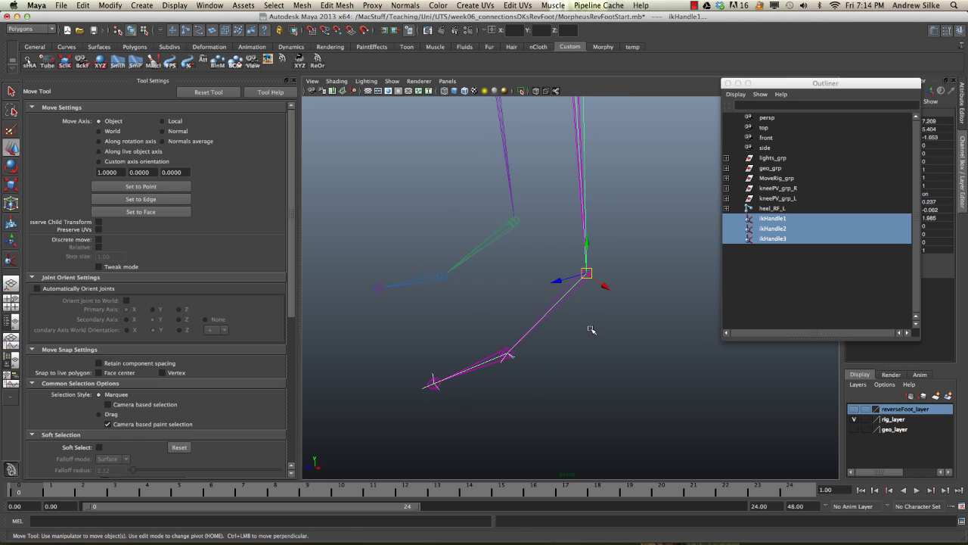